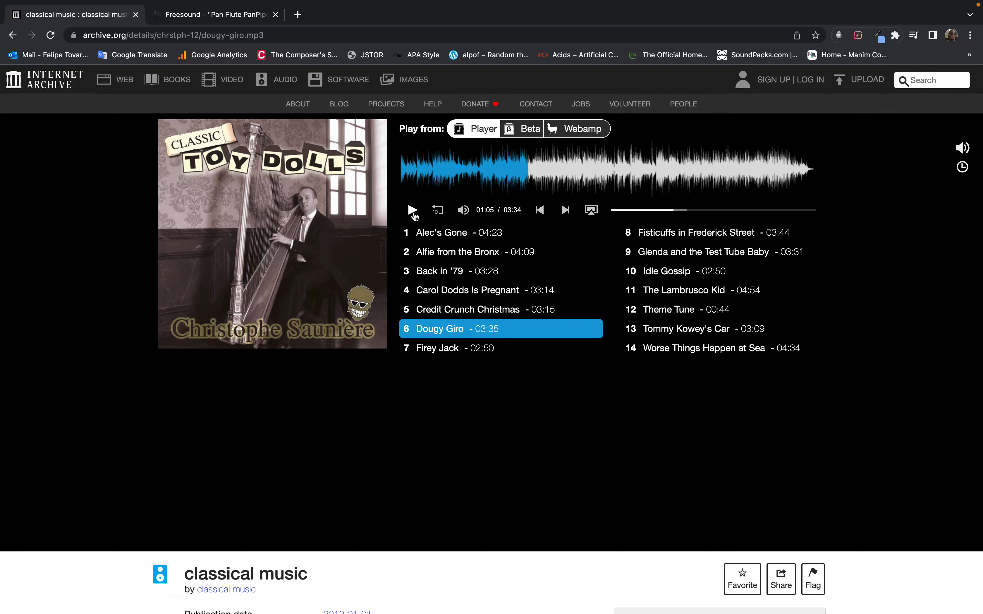
Preview passages of the harp tracks Dougy Giro and Alfie from the Bronx on the Internet Archive page
left_click(413, 211)
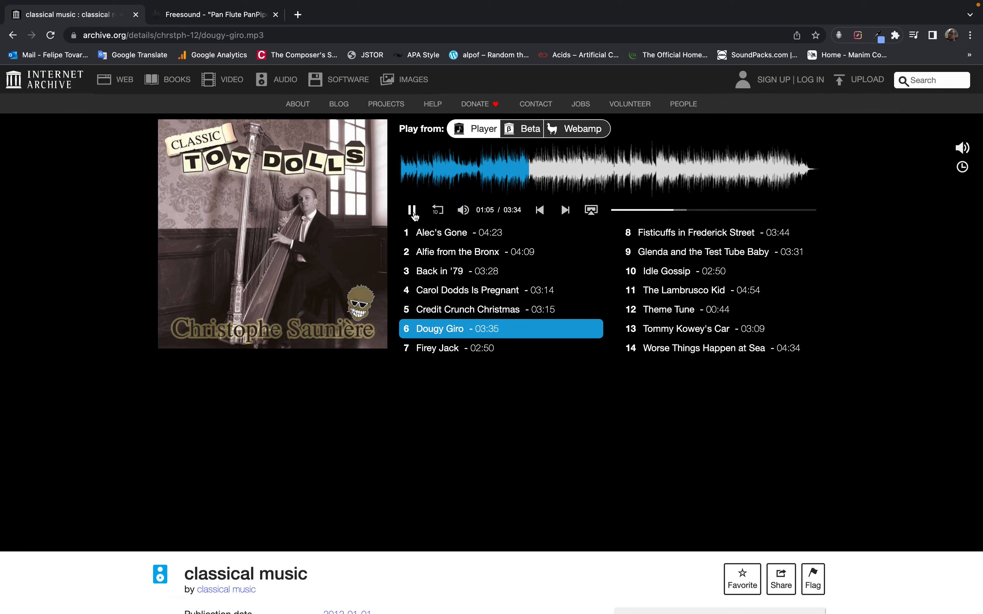
left_click(641, 210)
left_click(465, 254)
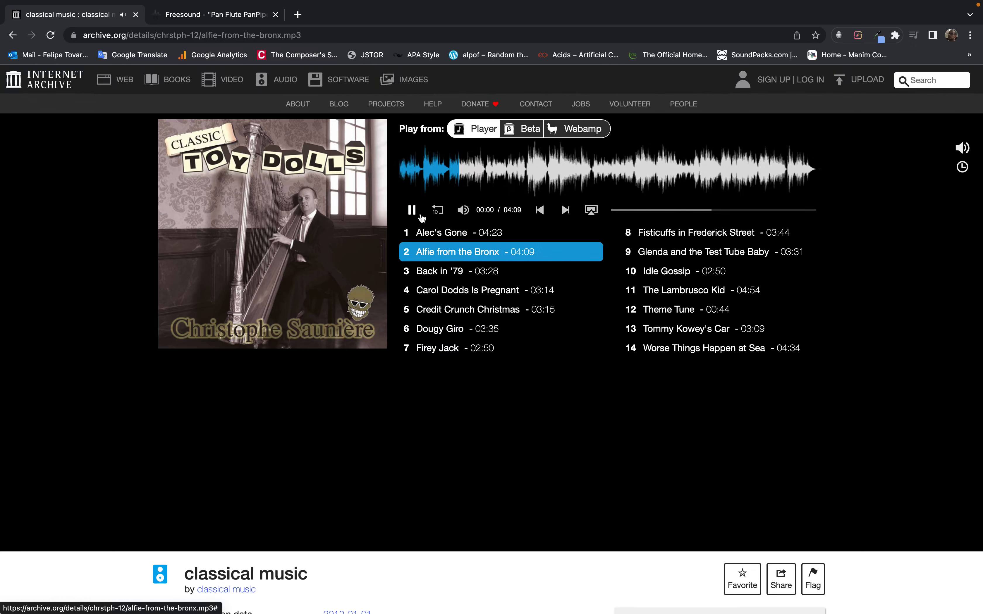
left_click(412, 210)
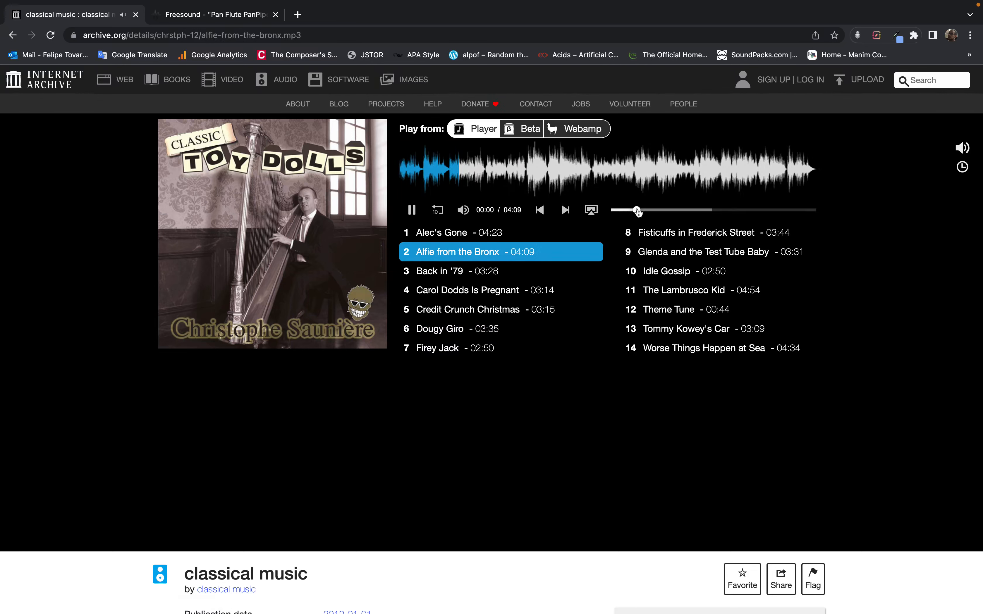
left_click(656, 210)
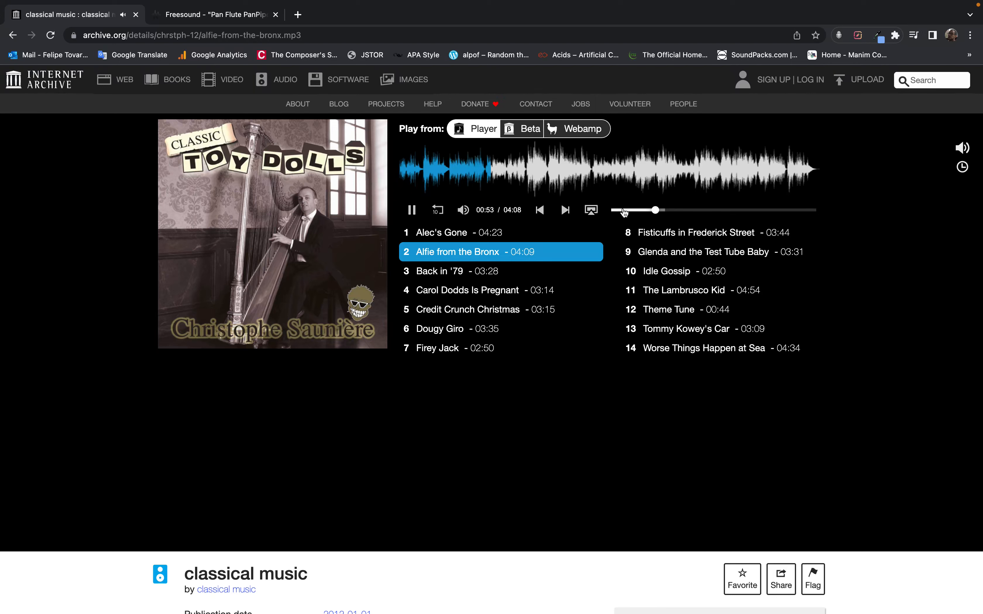
Listen to several passages of the track Alec's Gone, and pause playback
left_click(467, 235)
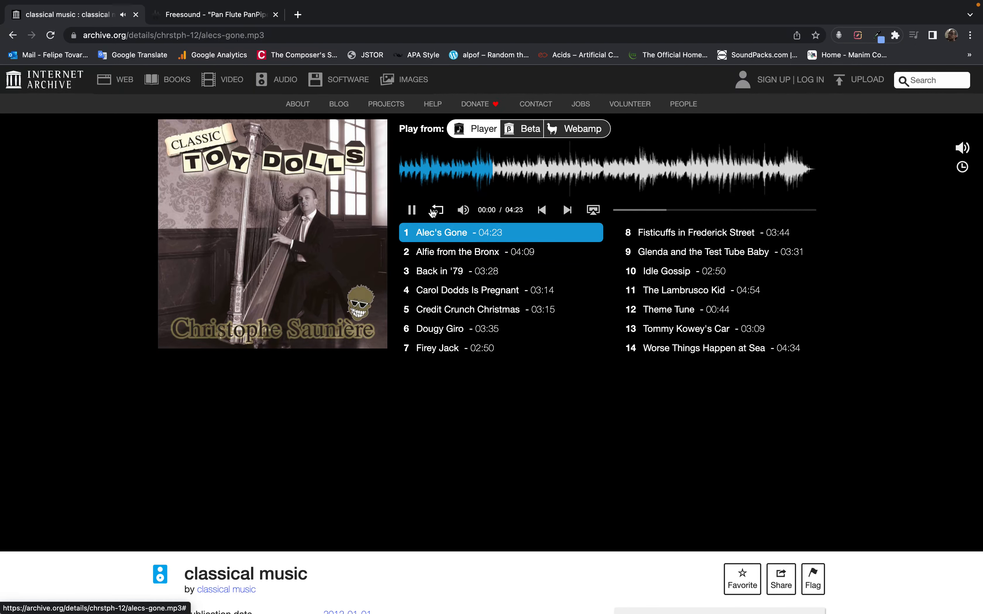
left_click(639, 211)
left_click(412, 212)
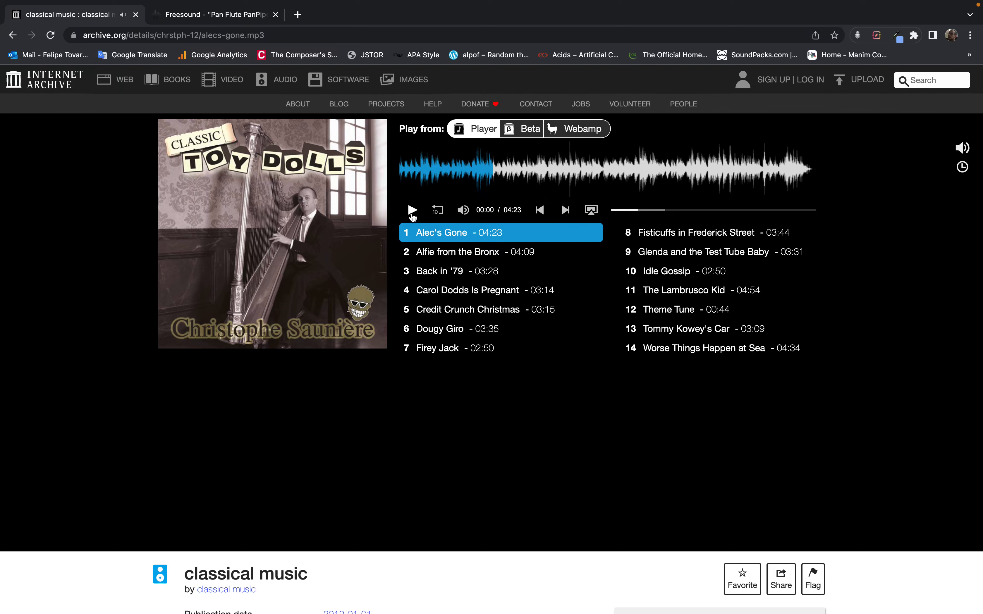
left_click(413, 211)
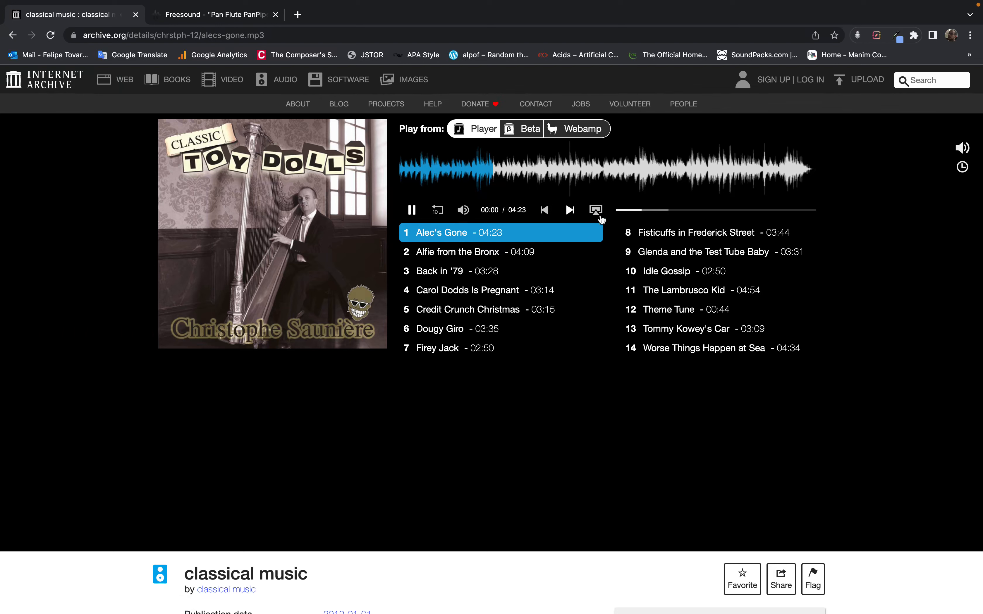
left_click(654, 212)
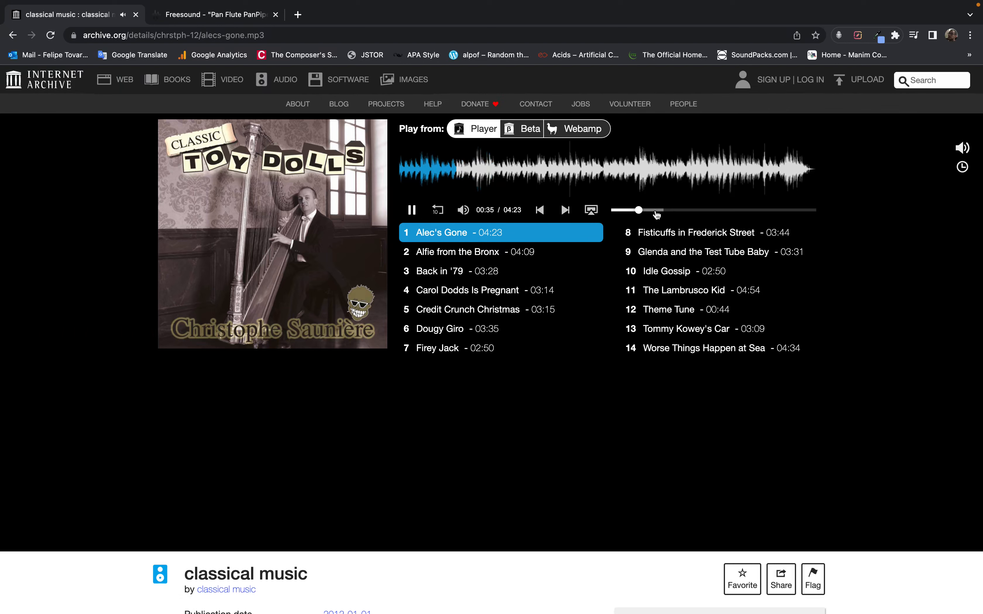
left_click(628, 210)
left_click(411, 210)
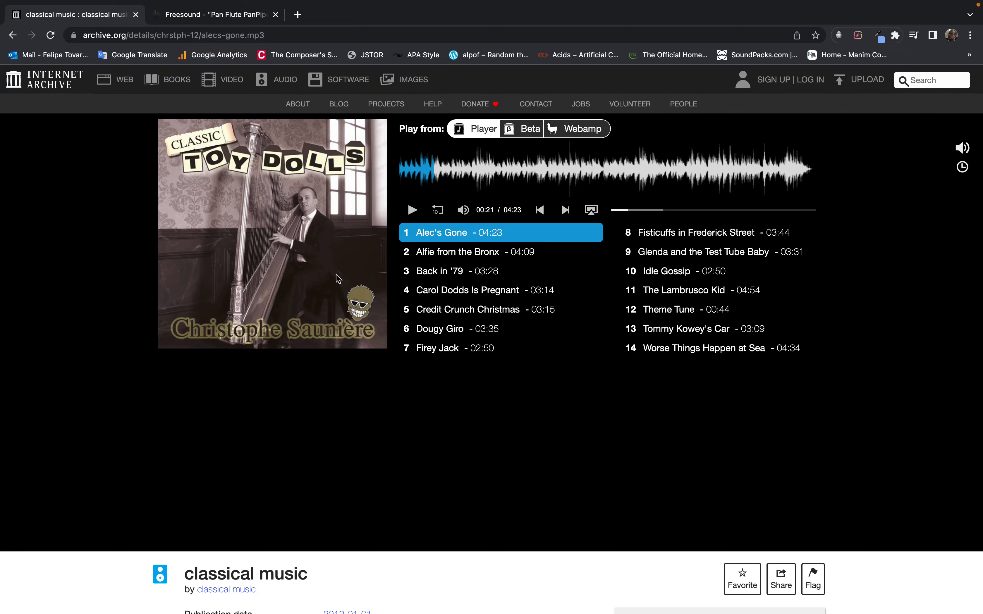
Switch to GAMuT and review the summary of the Harp sounds corpus
key("F4")
key("ctrl+Left")
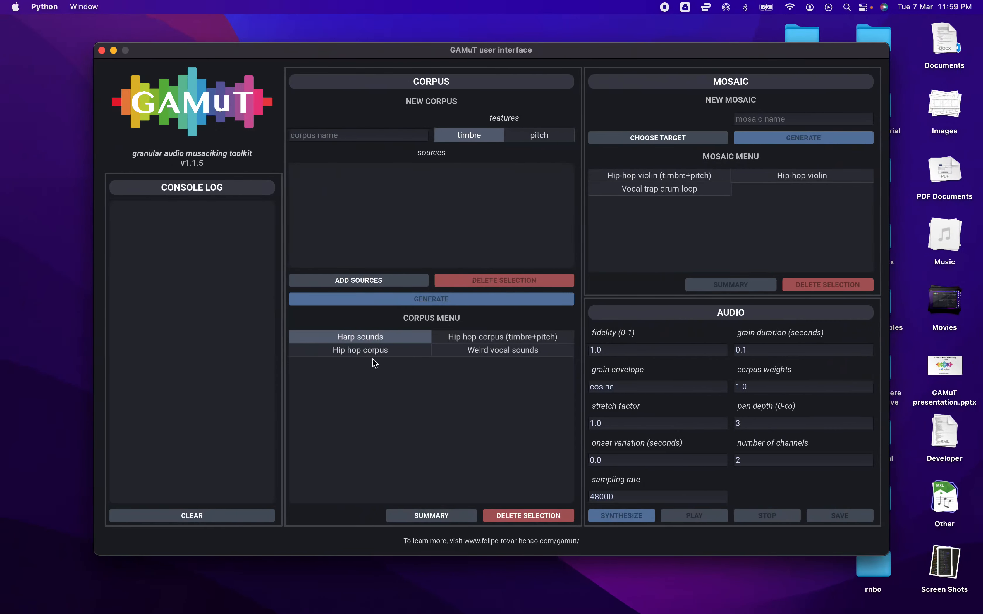
left_click(463, 515)
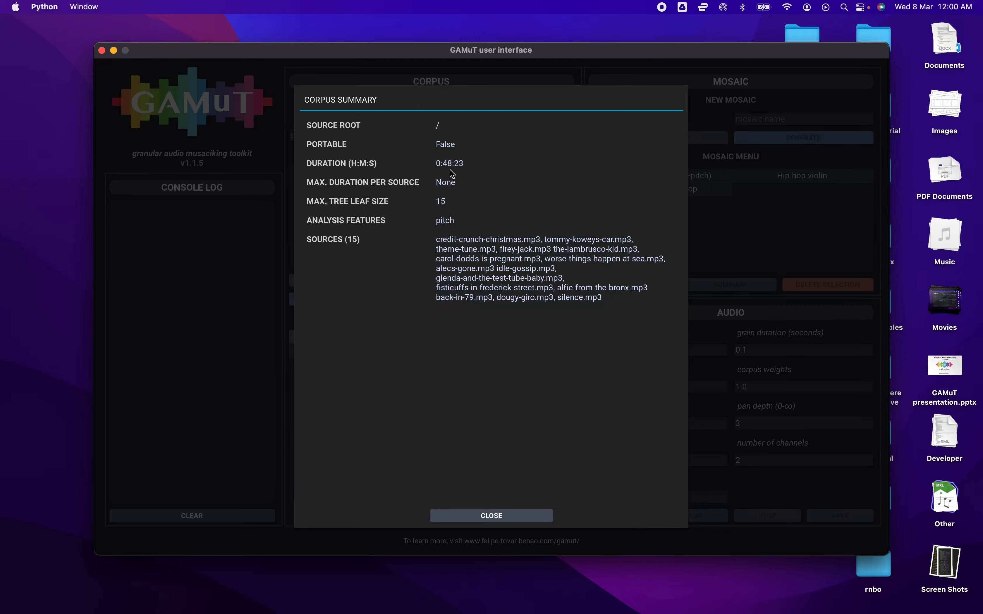
left_click(504, 517)
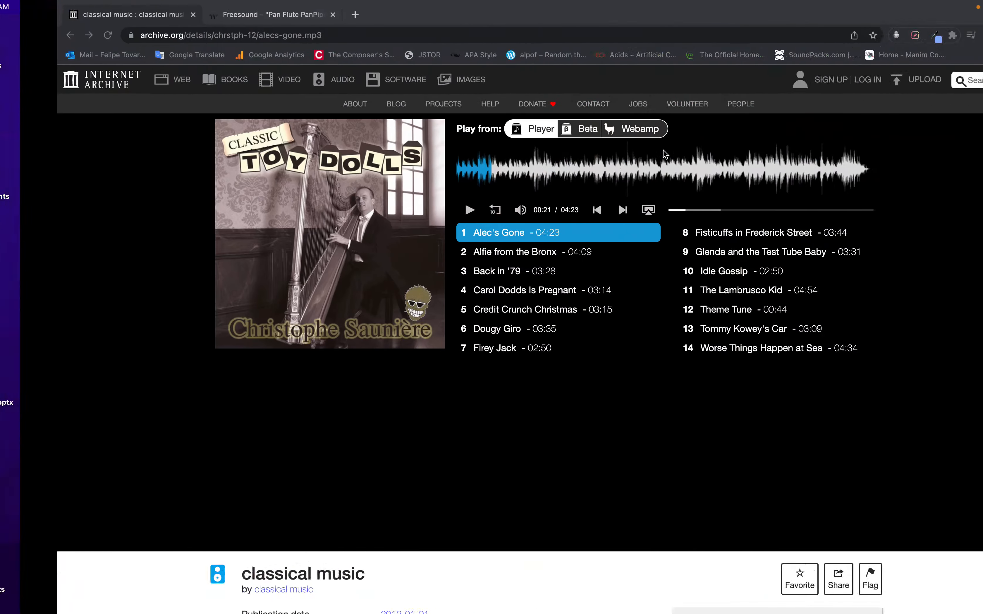
Switch to the Freesound page in the browser and play the Pan Flute PanPipe Loop Kygo Style 02 Cm 84bpm
left_click(184, 17)
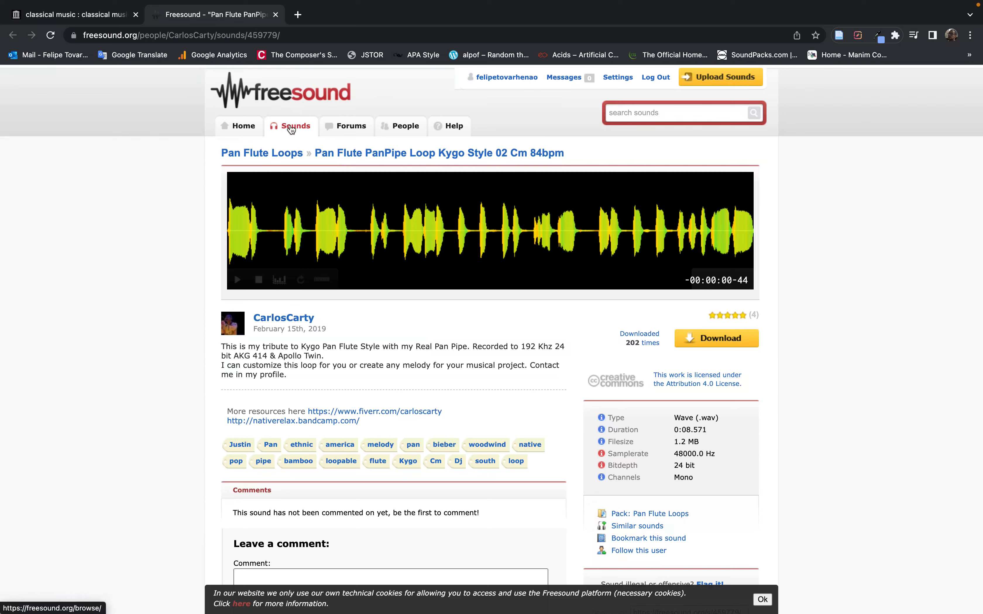
left_click(238, 281)
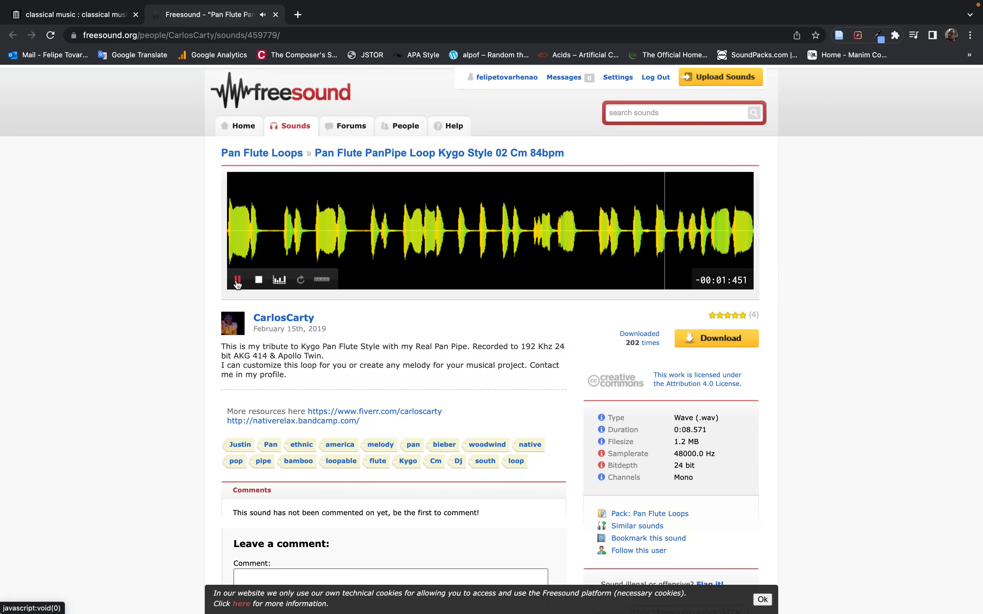
Return to GAMuT and load the pan flute WAV file from the Tutorial 3 folder as the mosaic target
key("ctrl+Left")
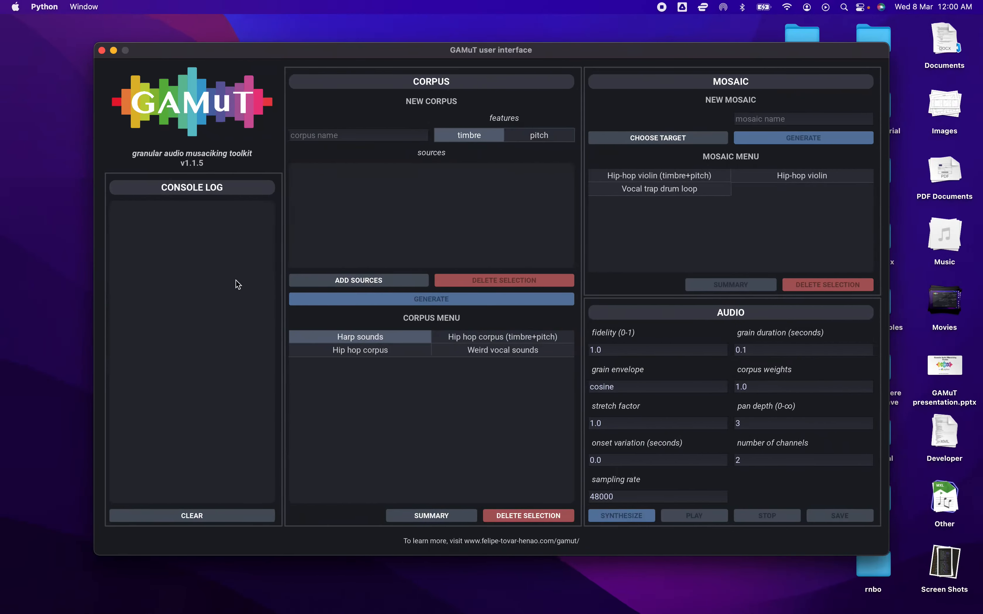
left_click(623, 137)
left_click(302, 144)
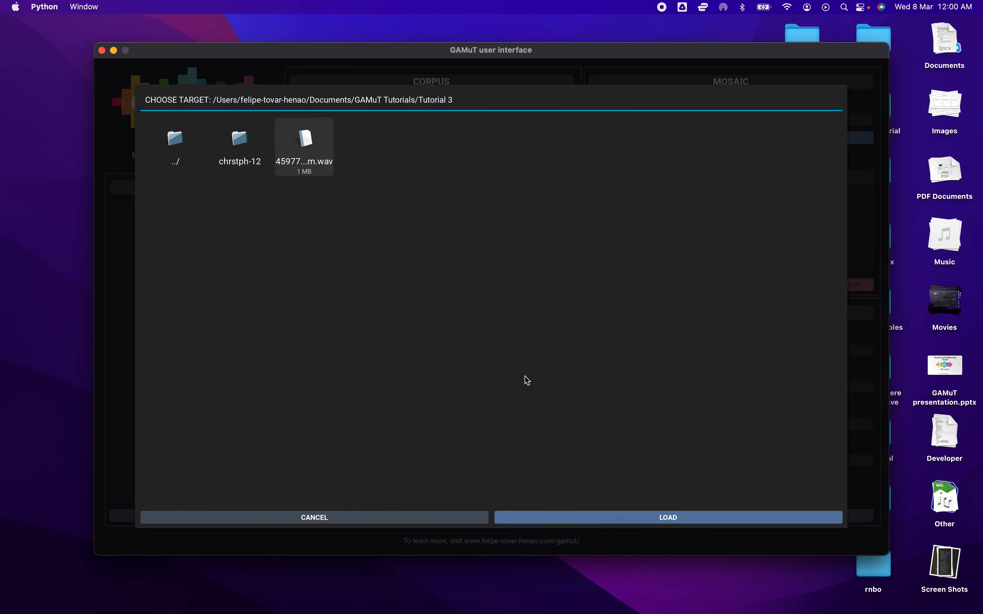
left_click(643, 515)
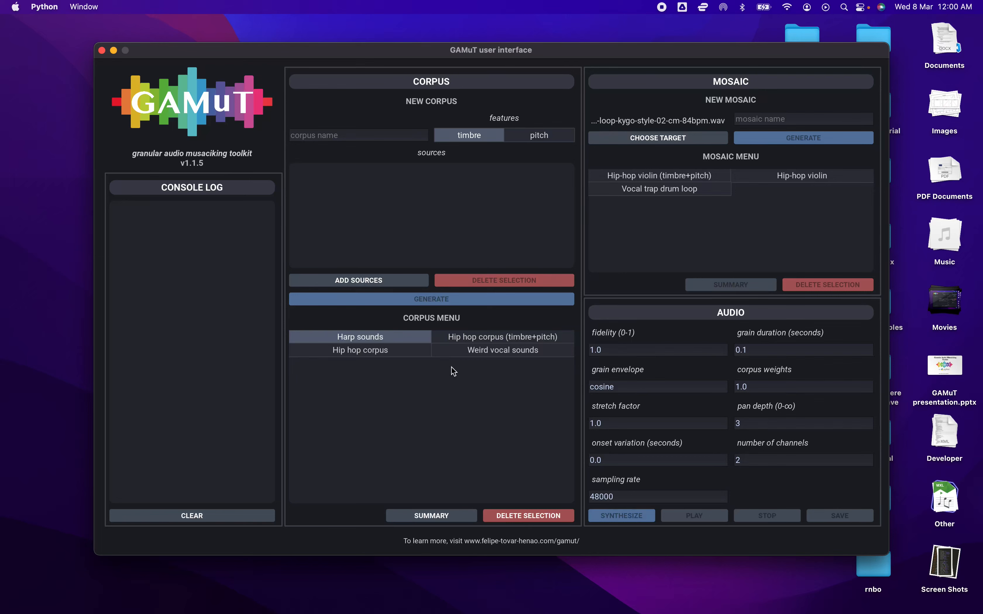
Select only the Weird vocal sounds corpus and check its analysis features in the corpus summary
left_click(398, 341)
left_click(457, 350)
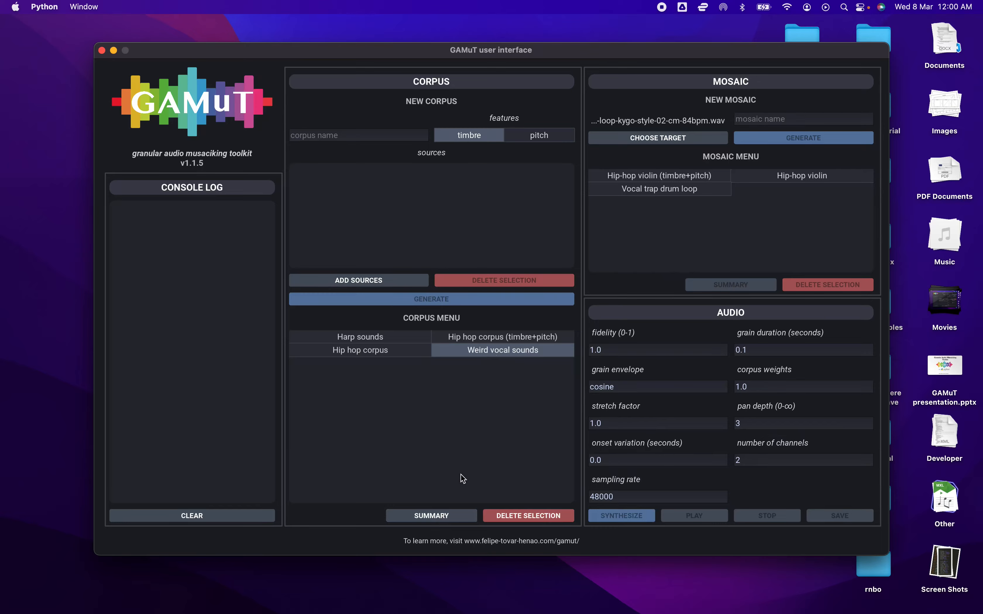
left_click(450, 515)
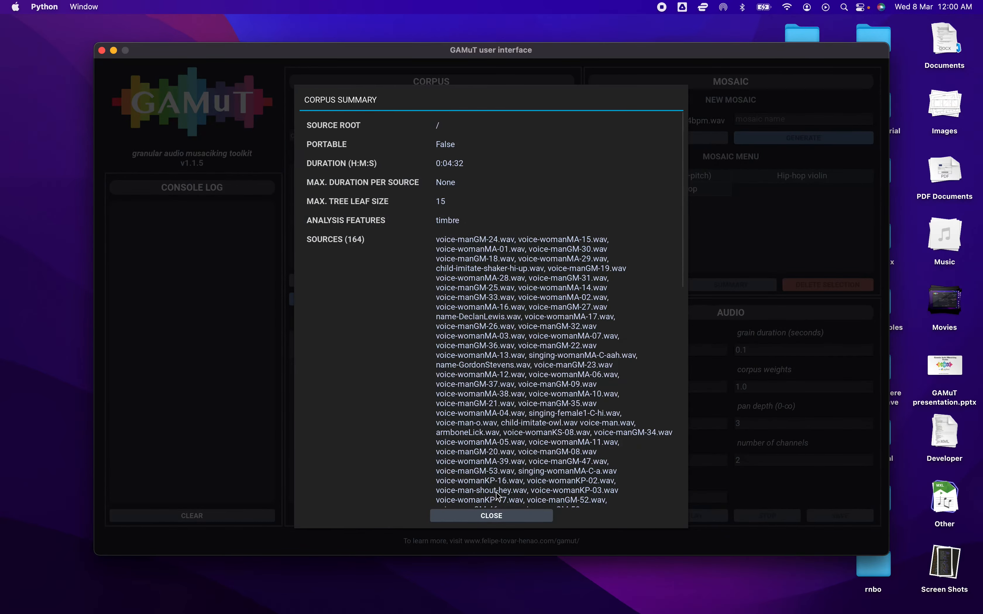
left_click(488, 515)
Select only the Harp sounds corpus and check its analysis features for comparison
left_click(405, 341)
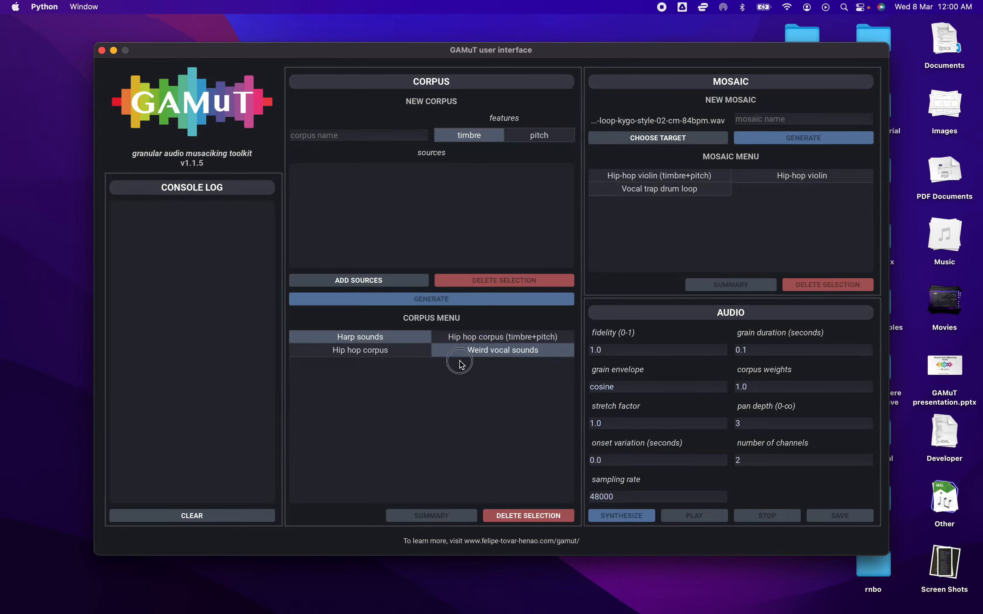
left_click(463, 351)
left_click(441, 521)
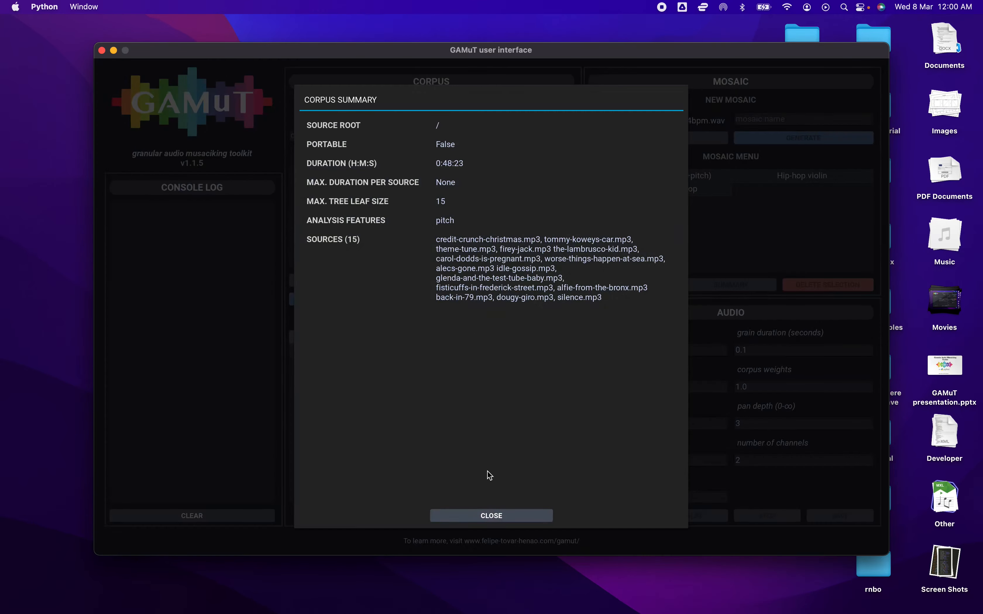
left_click(489, 514)
Try to generate a mosaic named test from the Harp sounds and Weird vocal sounds corpora combined
left_click(474, 353)
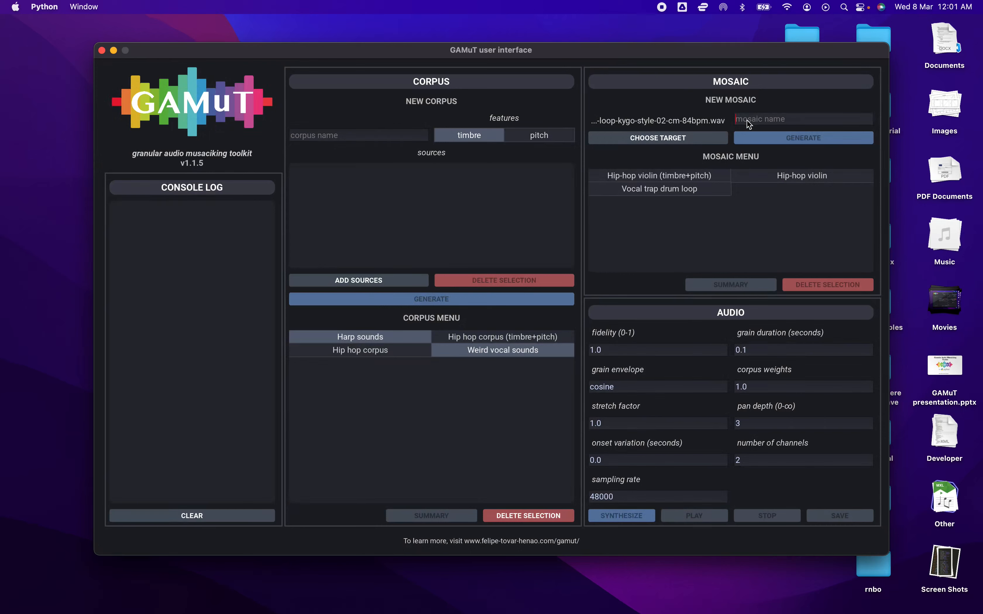
type("test")
left_click(789, 138)
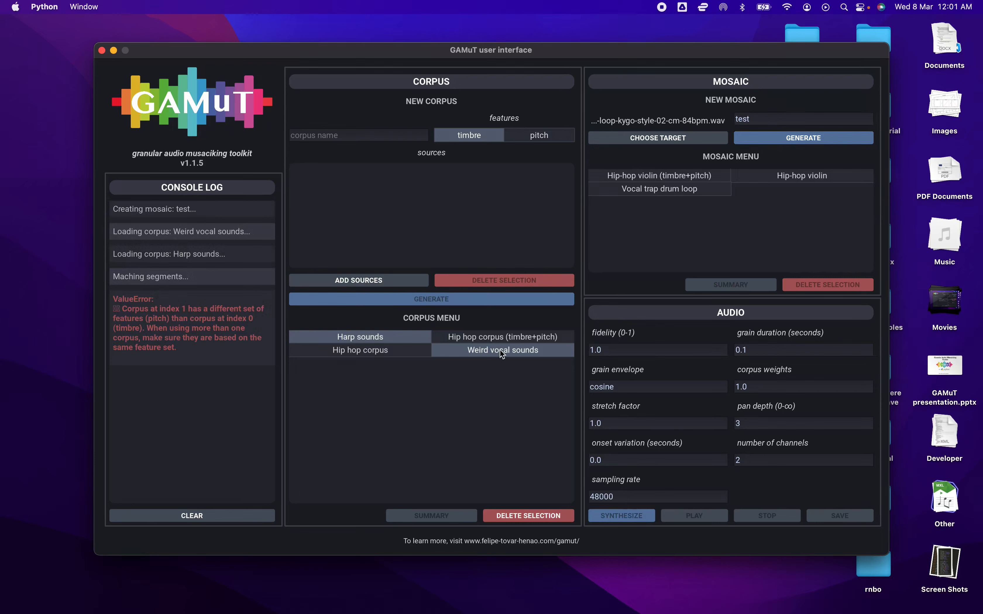
Replace the corpus selection with Hip hop corpus alone and check its analysis features in the summary
left_click(474, 350)
left_click(395, 342)
left_click(393, 353)
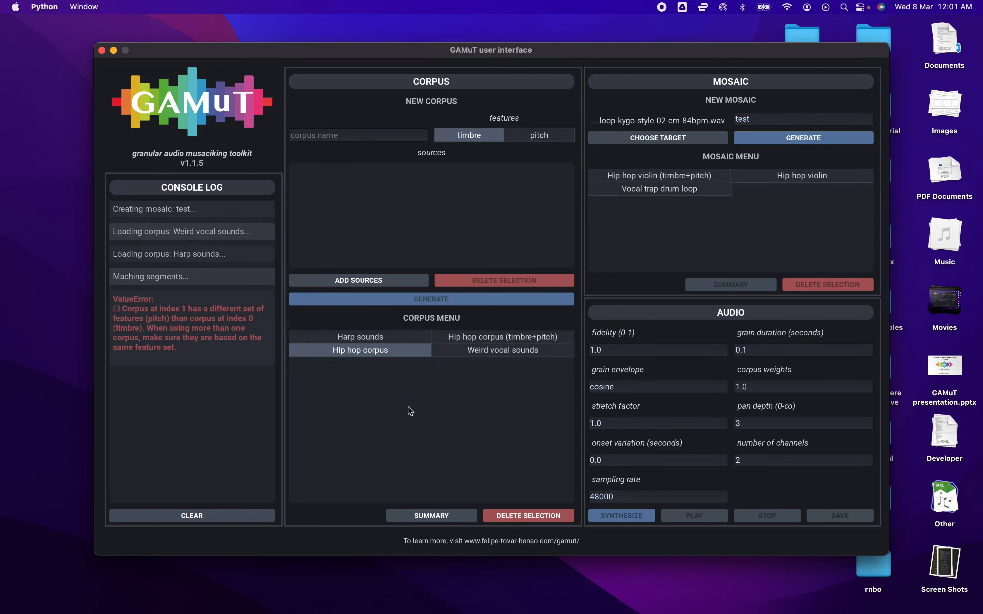
left_click(448, 514)
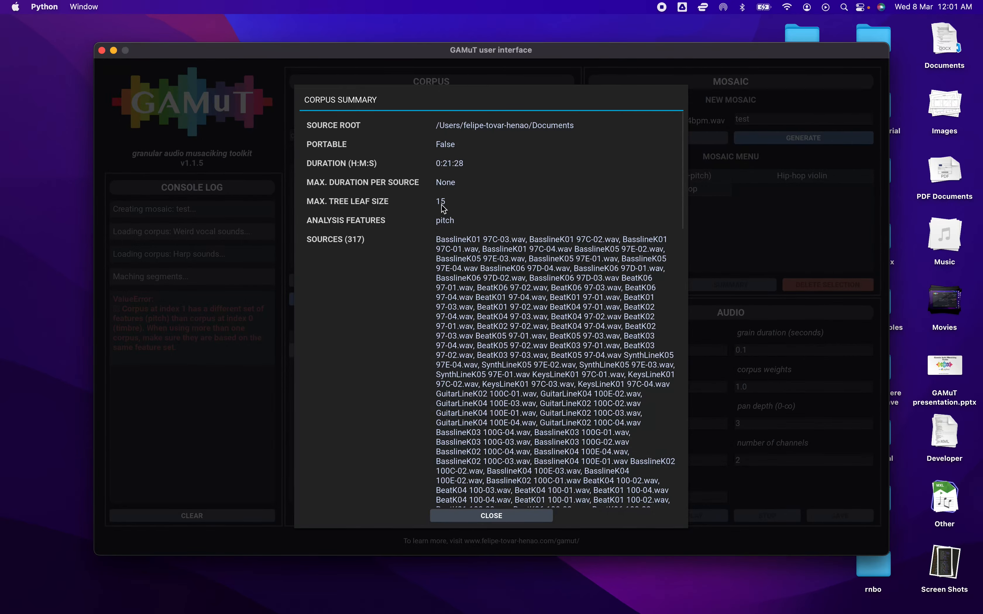
left_click(491, 514)
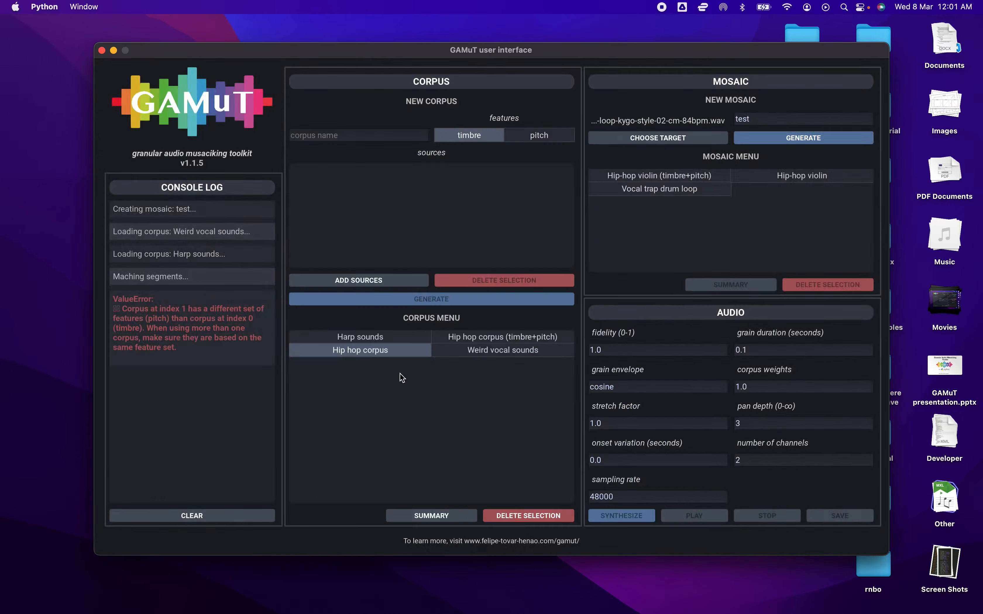
Add Harp sounds to the corpus selection and generate a mosaic named Hip-hop+harp pan flute
left_click(372, 336)
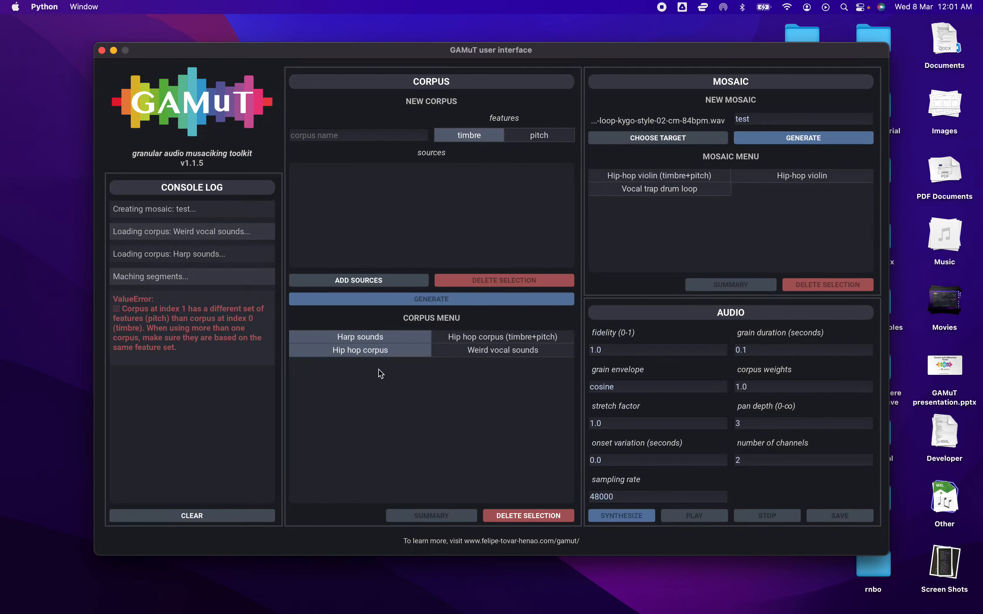
double_click(755, 122)
type("Hip-hop+harp flu")
key("BackSpace")
key("BackSpace")
key("BackSpace")
type("pan flute")
left_click(754, 137)
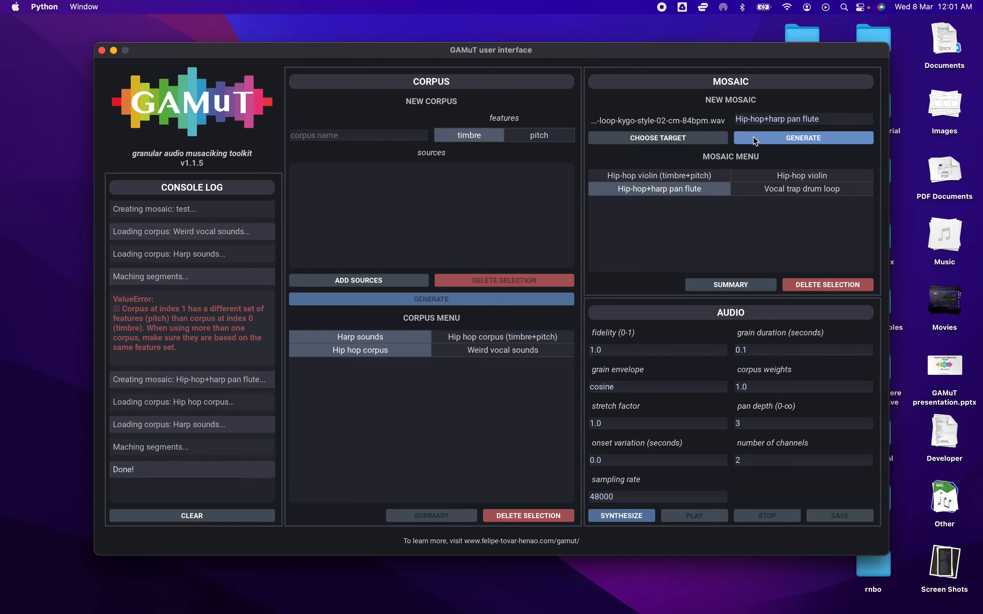
Synthesize the Hip-hop+harp pan flute mosaic with the existing audio settings, and clear the console log
left_click(622, 517)
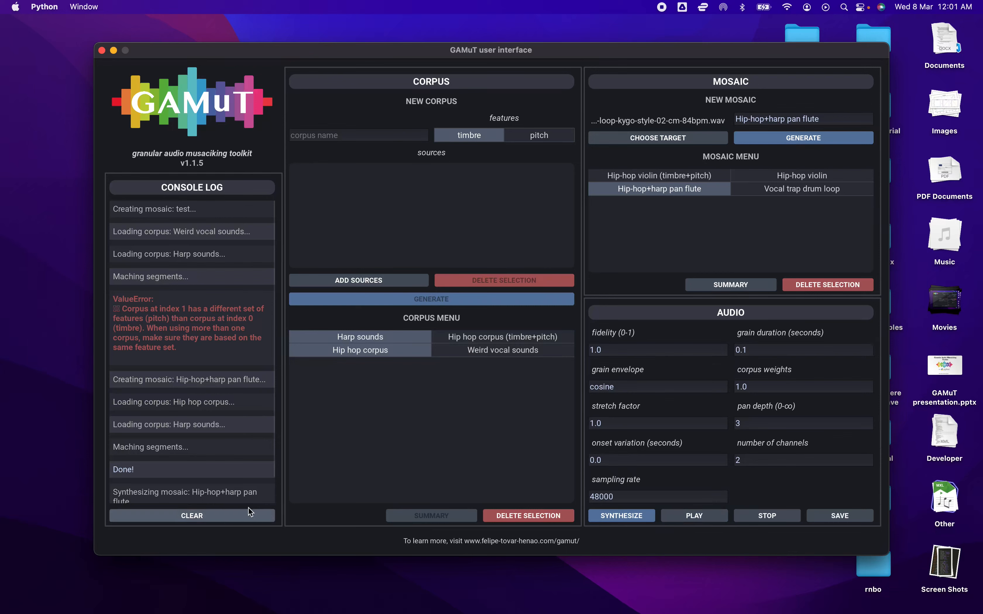
left_click(226, 514)
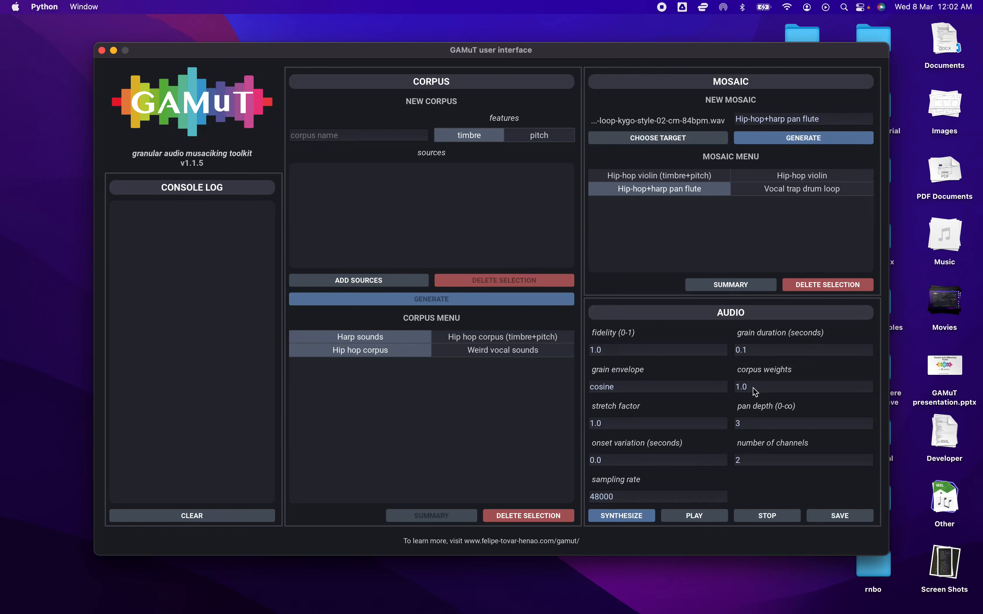
Set the corpus weights to (0) (0 1) (1 0)
left_click_drag(754, 391, 737, 390)
key("BackSpace")
type("(0) (0 1) (1 0")
Bring up Figure_3.png in Preview to examine the three weight envelope plots
mouse_move(772, 609)
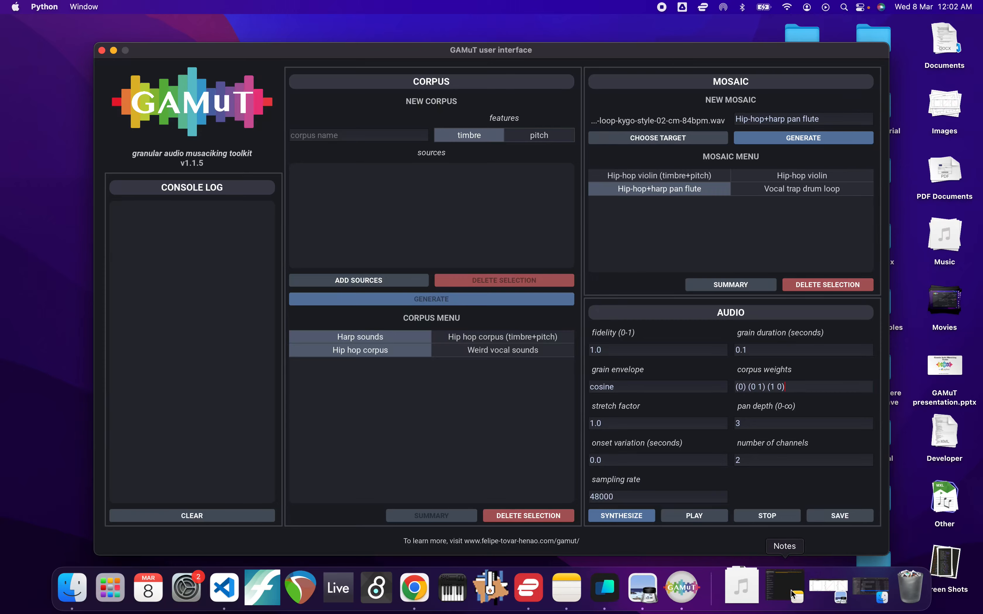
left_click(824, 591)
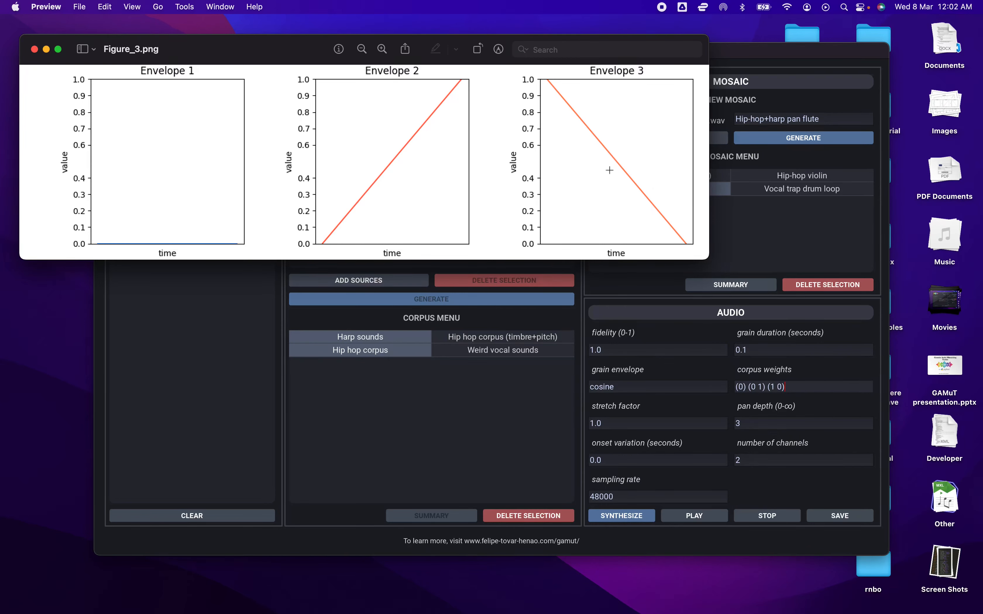
Return to GAMuT and synthesize the Hip-hop+harp pan flute mosaic again with the new corpus weights
left_click(650, 516)
left_click(639, 520)
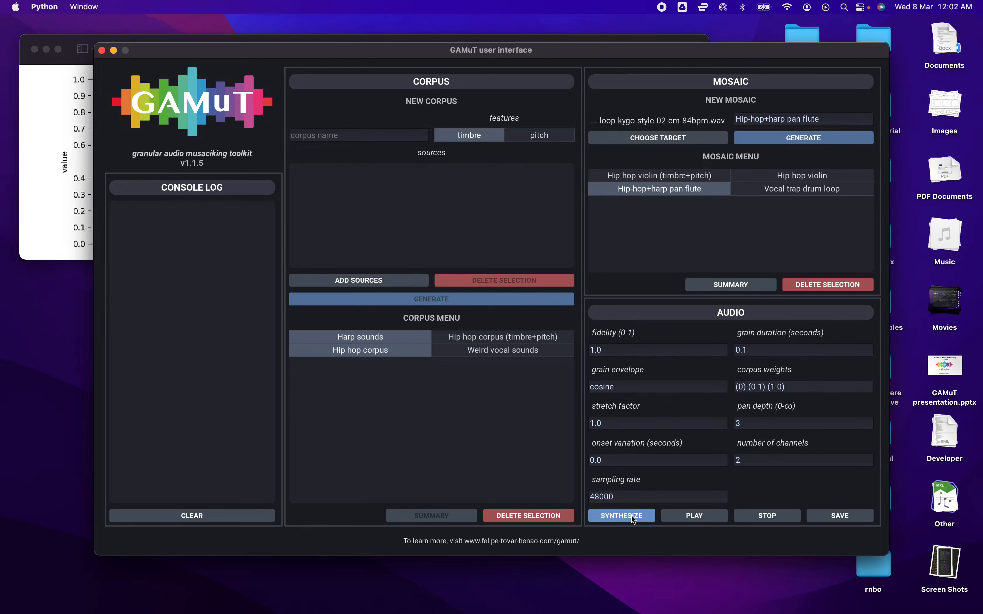